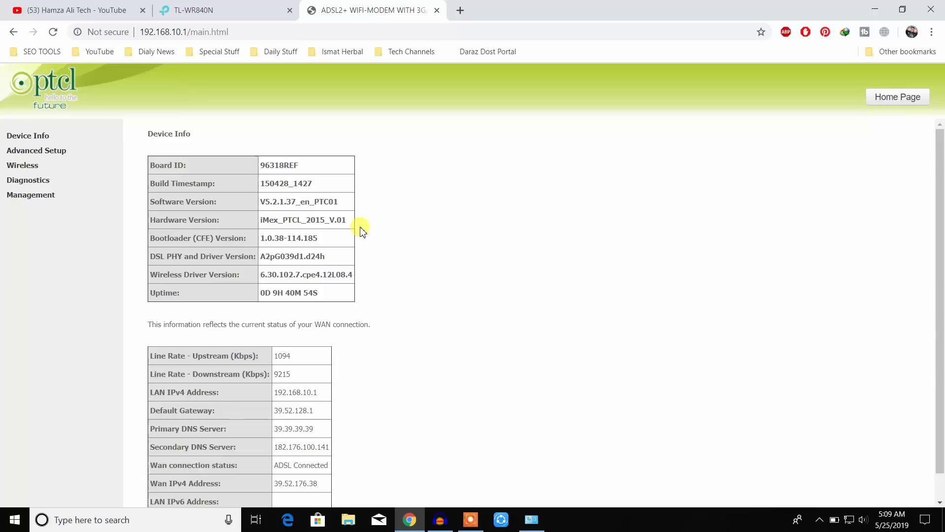
# Open the Bandwidth Control page in the PTCL modem's advanced setup
pyautogui.click(229, 8)
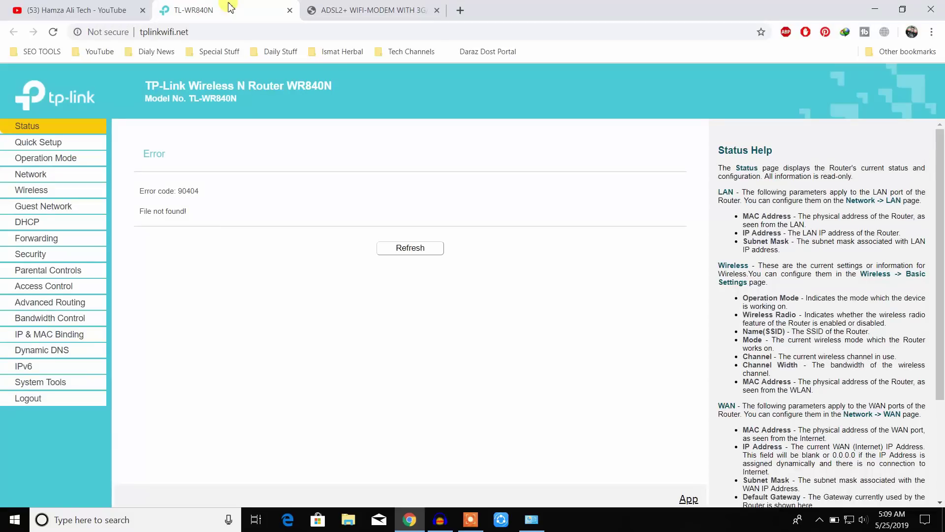
pyautogui.click(359, 11)
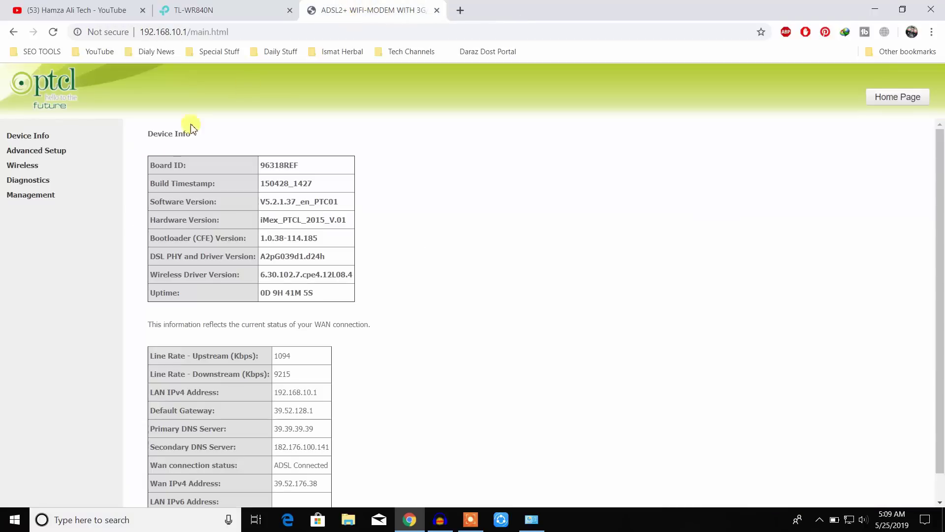
pyautogui.click(56, 157)
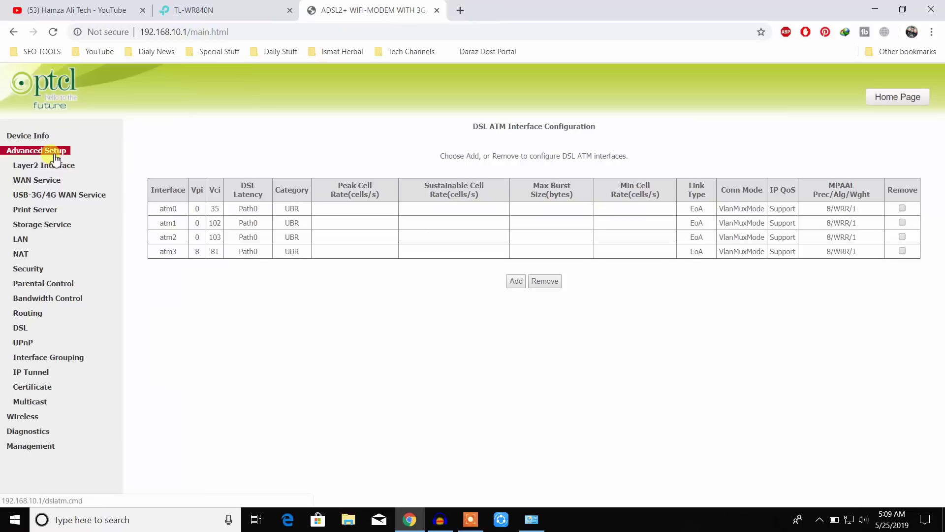
pyautogui.click(53, 299)
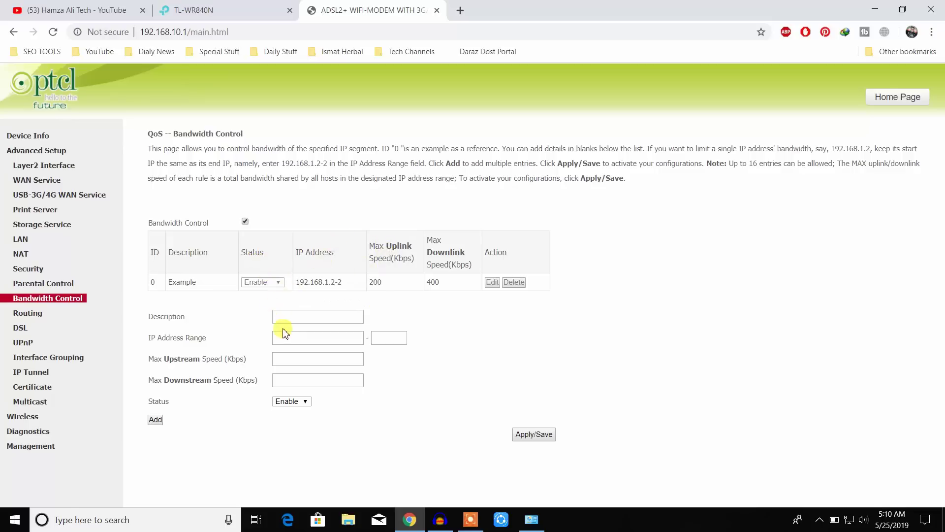
pyautogui.click(305, 314)
# View the modem's wireless station info and refresh the list of authenticated stations
pyautogui.click(20, 417)
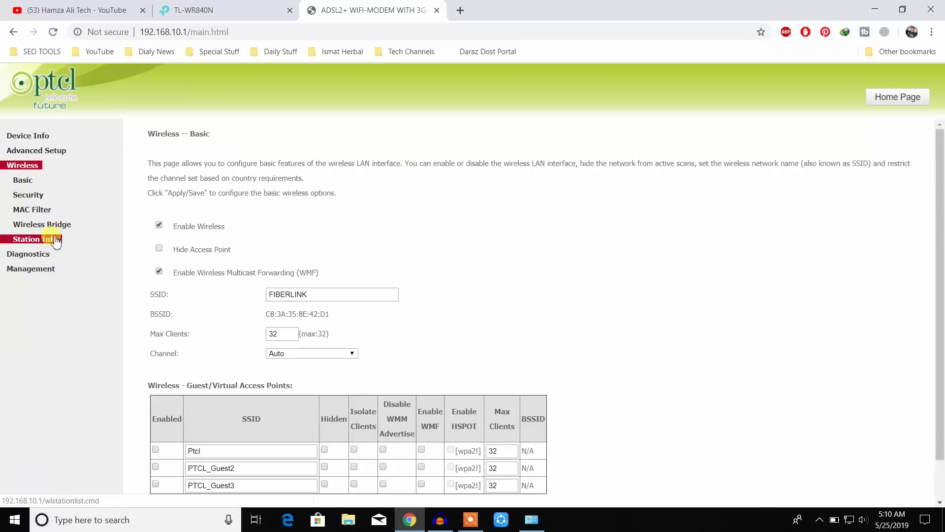
pyautogui.click(53, 238)
pyautogui.click(53, 240)
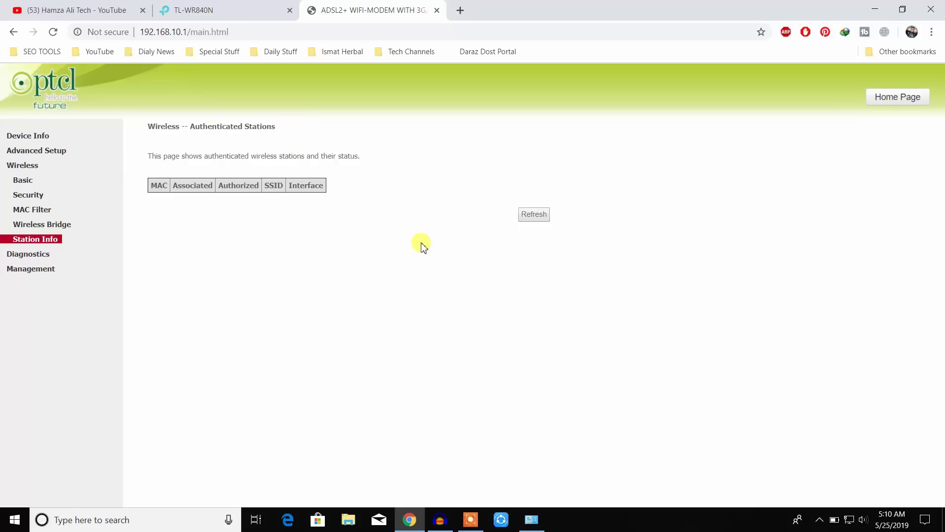
pyautogui.click(535, 215)
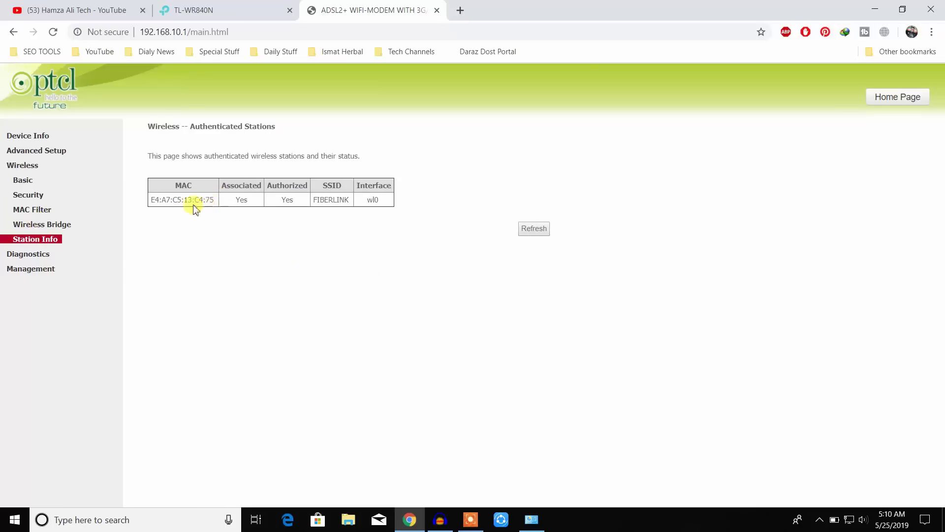
# Copy the IP address of the HUAWEI_Mate_10_lite host from the modem's DHCP leases
pyautogui.click(35, 140)
pyautogui.click(27, 225)
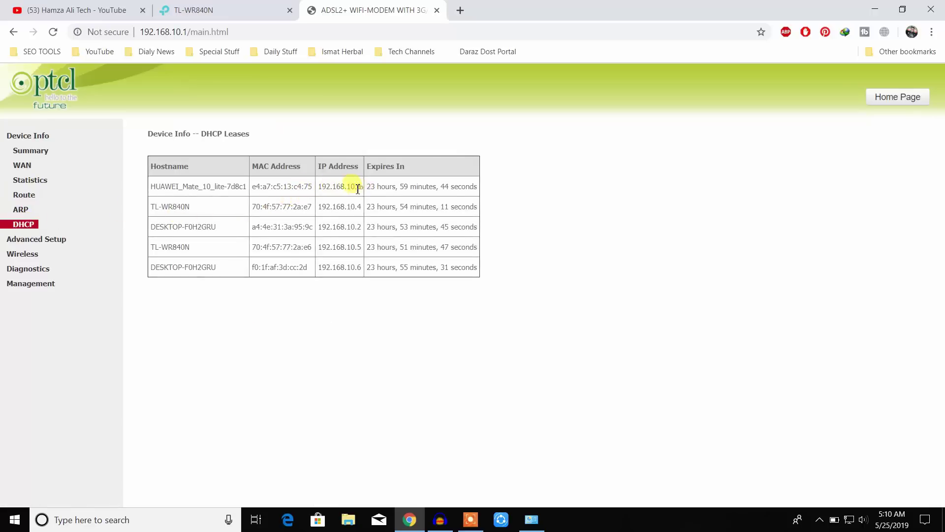
pyautogui.moveTo(363, 188); pyautogui.dragTo(321, 188)
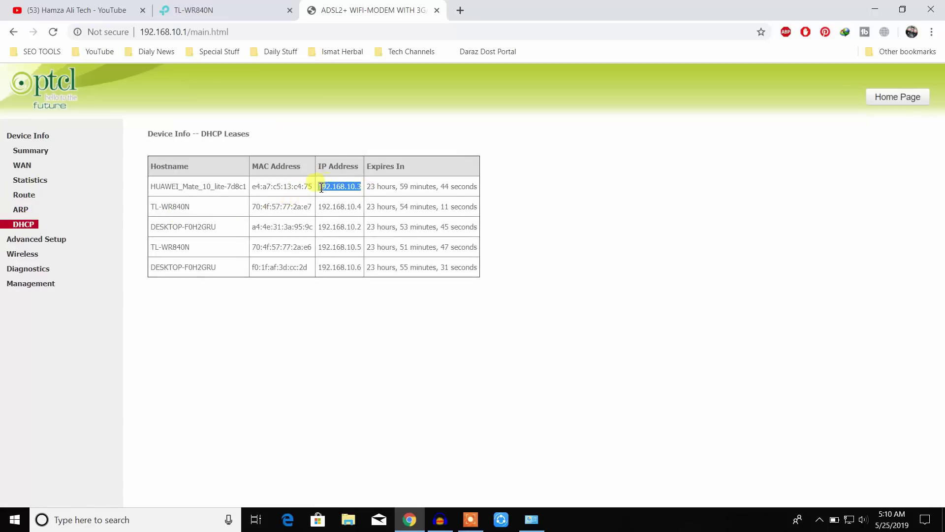
pyautogui.rightClick(348, 187)
pyautogui.click(360, 193)
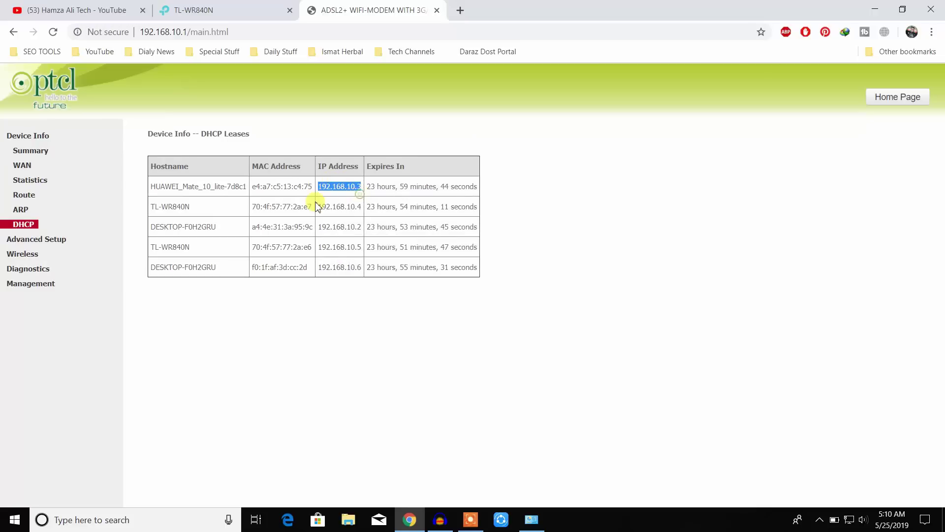
# Fill in the IP address range 192.168.10.3 - 3 for a new rule on the modem's Bandwidth Control page
pyautogui.click(55, 241)
pyautogui.click(55, 298)
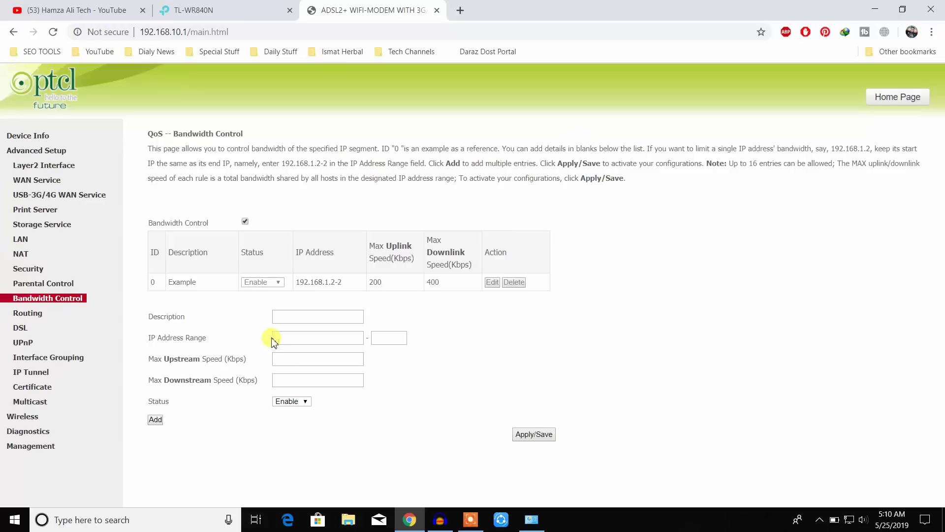
pyautogui.rightClick(284, 337)
pyautogui.click(326, 207)
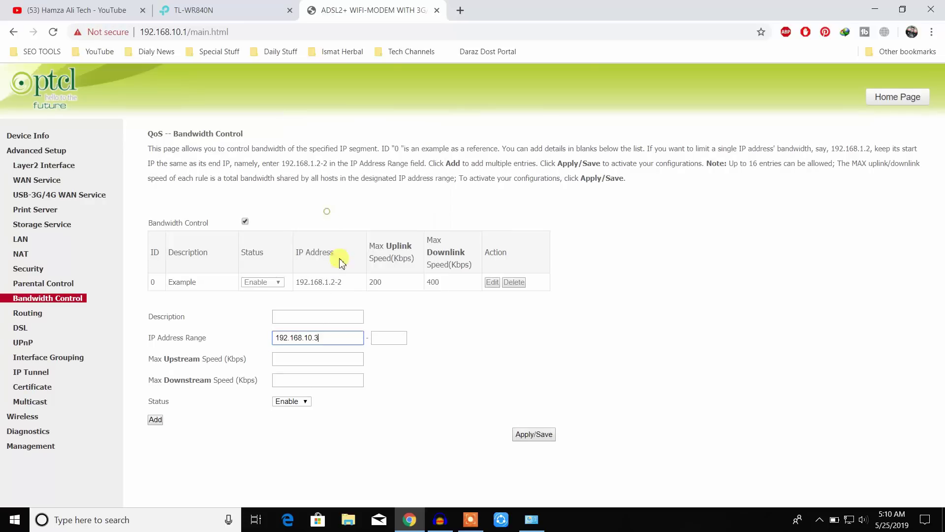
pyautogui.click(378, 338)
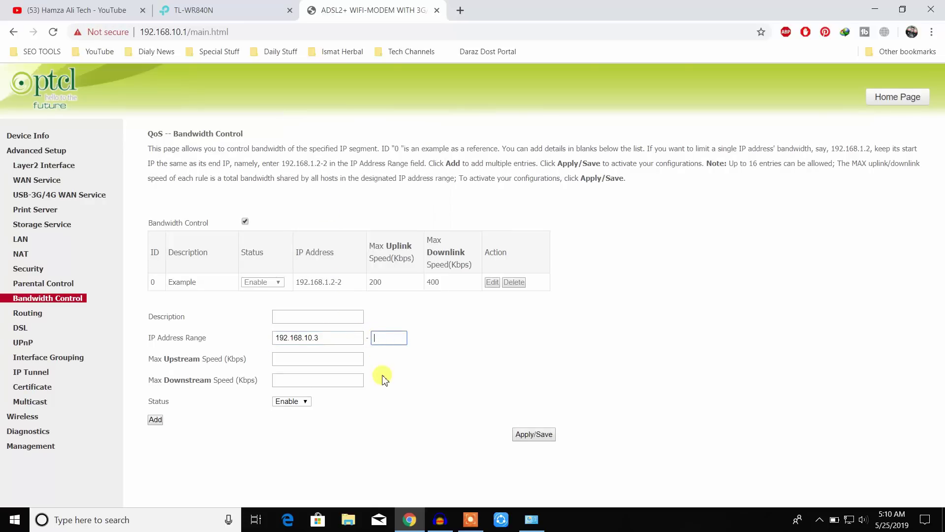
pyautogui.write('3')
# Describe the rule as hgh, set max upstream to 1024 Kbps and max downstream to 512 Kbps, and add it to the list
pyautogui.click(293, 318)
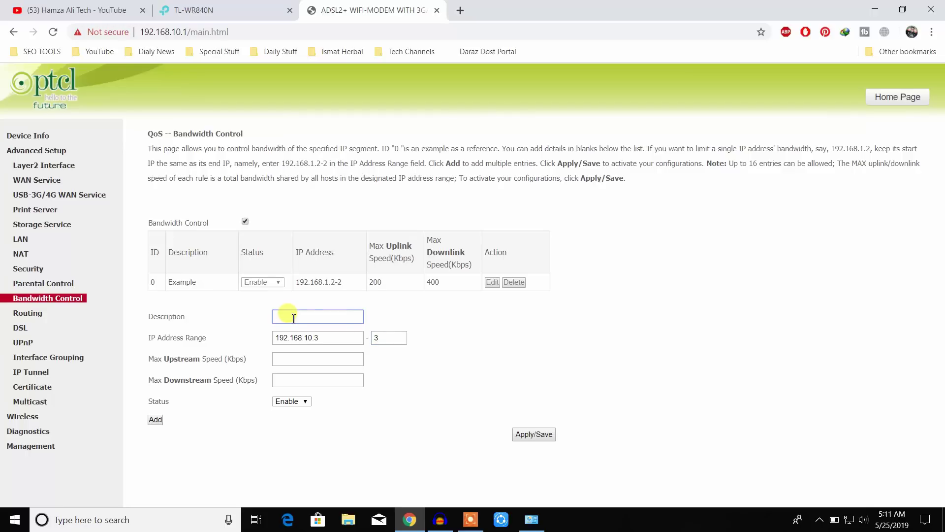
pyautogui.write('hgh')
pyautogui.click(296, 359)
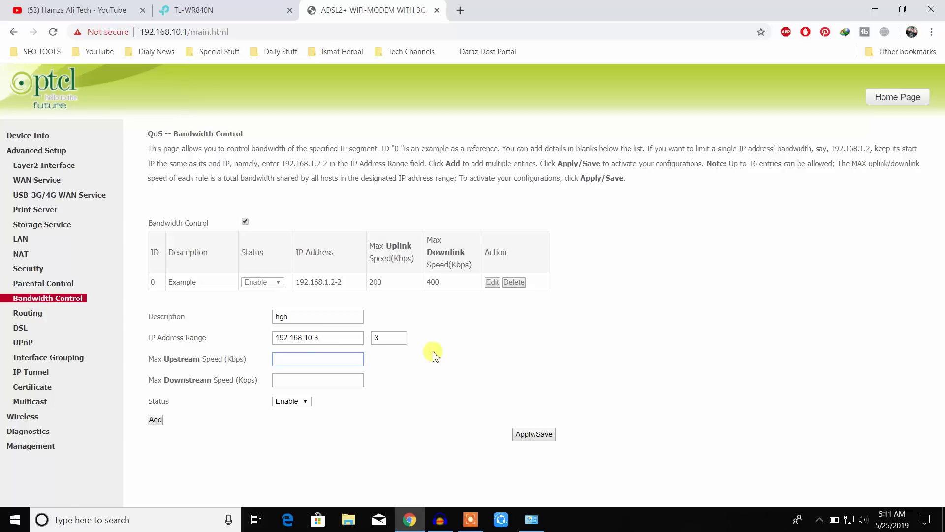
pyautogui.write('024')
pyautogui.press('Tab')
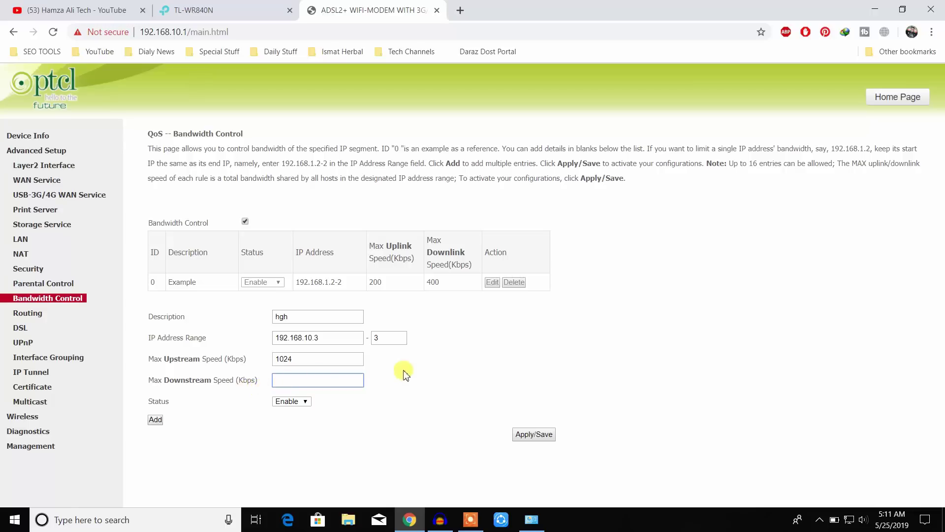
pyautogui.write('512')
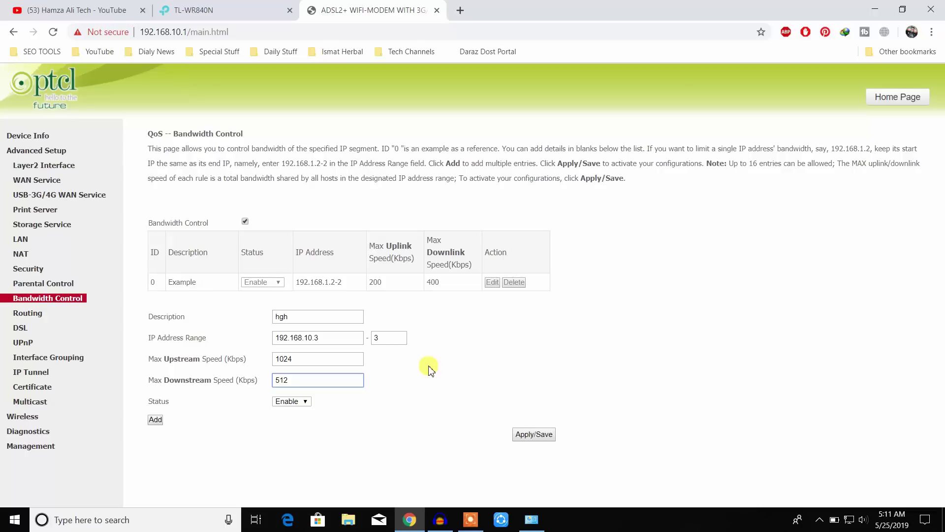
pyautogui.click(155, 418)
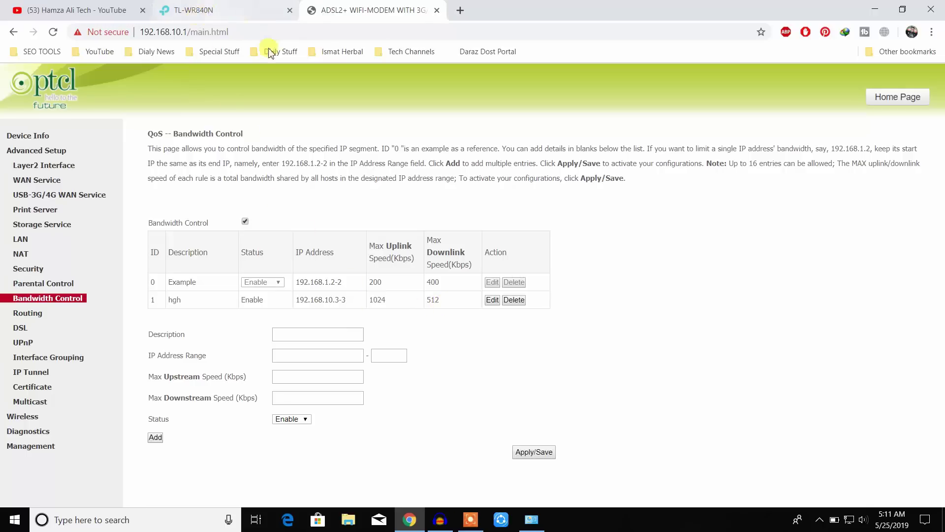
# Switch to the TP-Link TL-WR840N router and open its Bandwidth Control settings
pyautogui.click(199, 10)
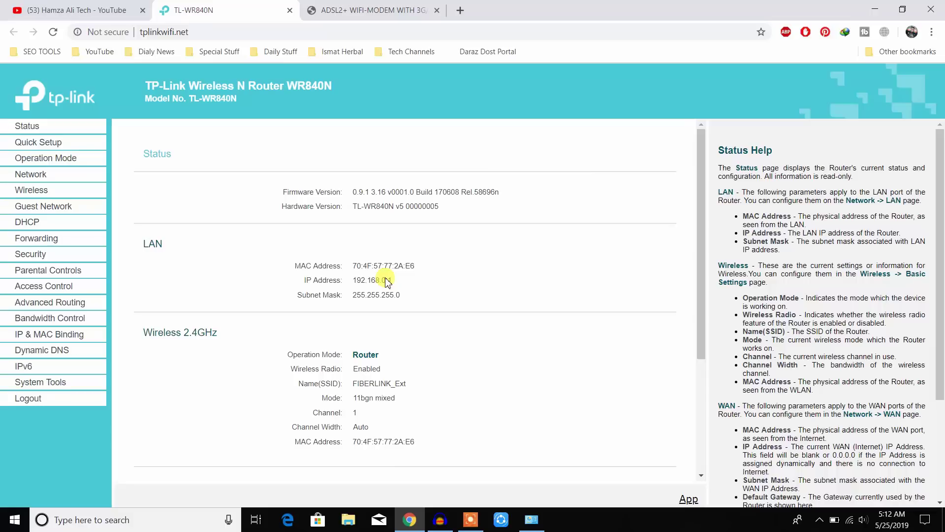
pyautogui.click(362, 8)
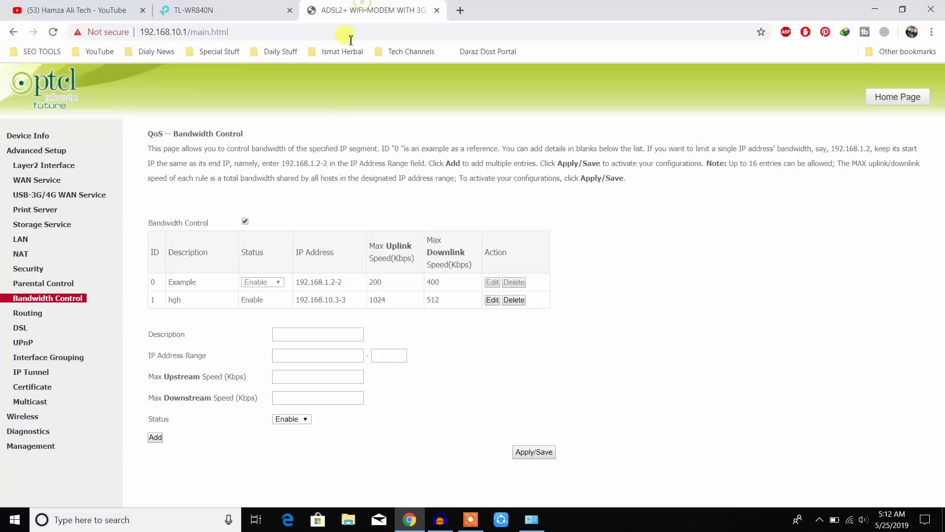
pyautogui.click(204, 10)
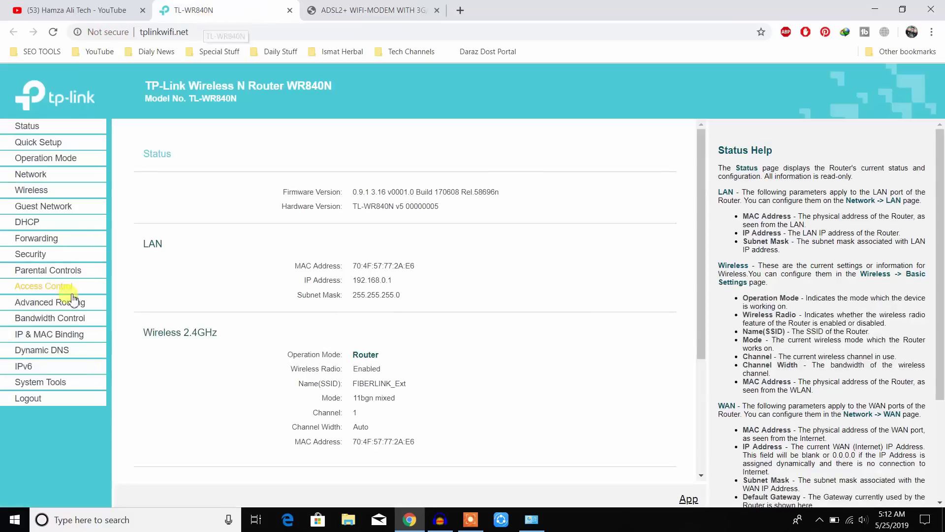
pyautogui.click(52, 320)
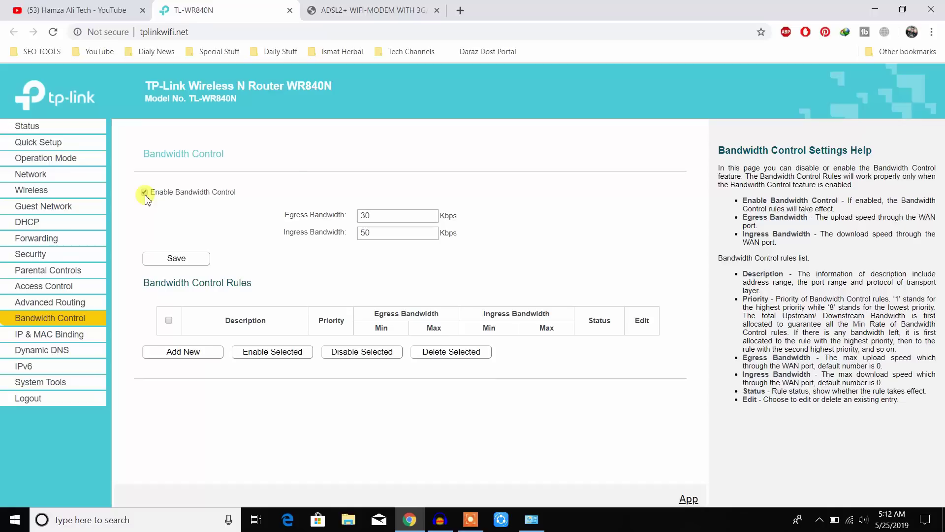
# View the TP-Link router's wireless statistics and highlight the second connected station's MAC address
pyautogui.click(41, 190)
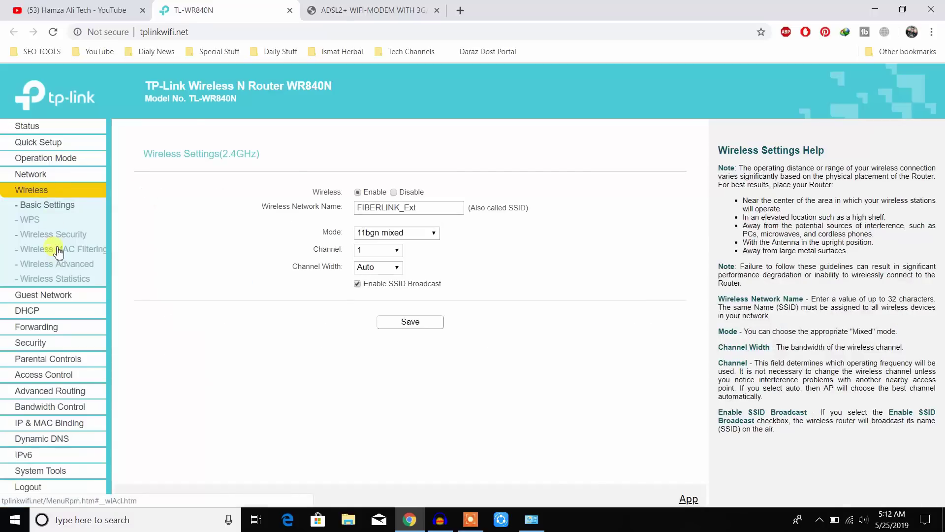
pyautogui.click(69, 279)
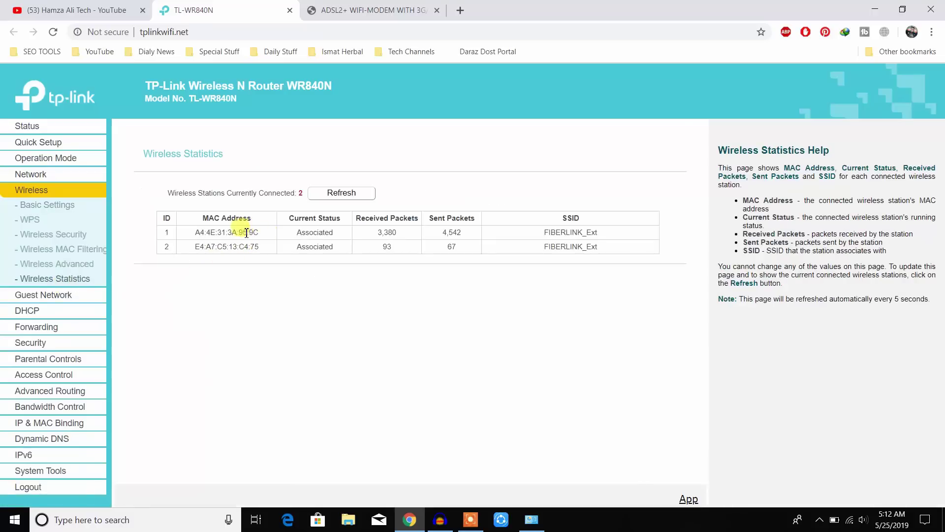
pyautogui.moveTo(260, 247); pyautogui.dragTo(197, 249)
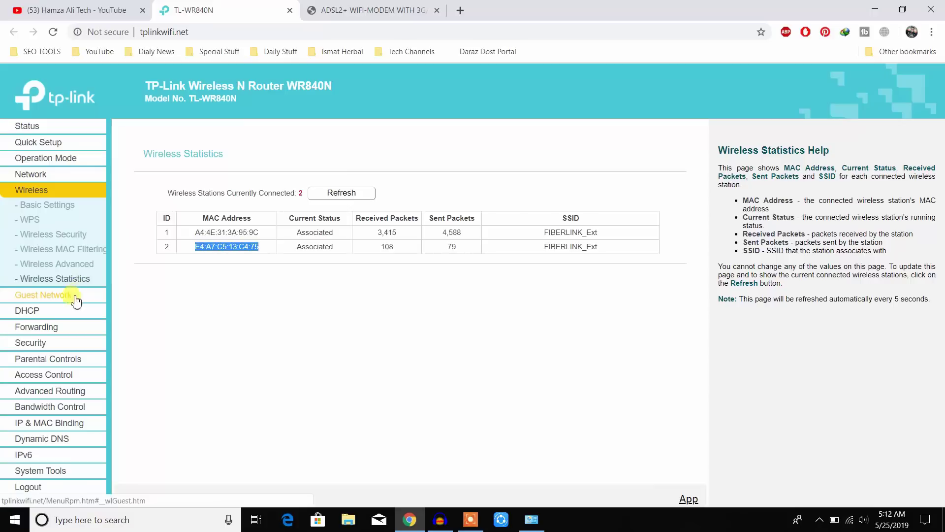
# Copy the HUAWEI_Mate_10_lite client's assigned IP address from the TP-Link router's DHCP clients list
pyautogui.click(38, 310)
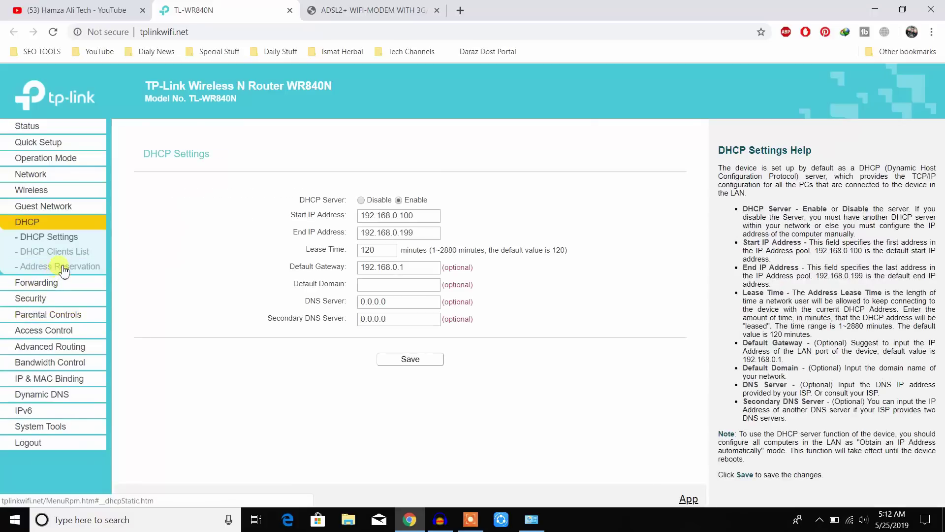
pyautogui.click(64, 270)
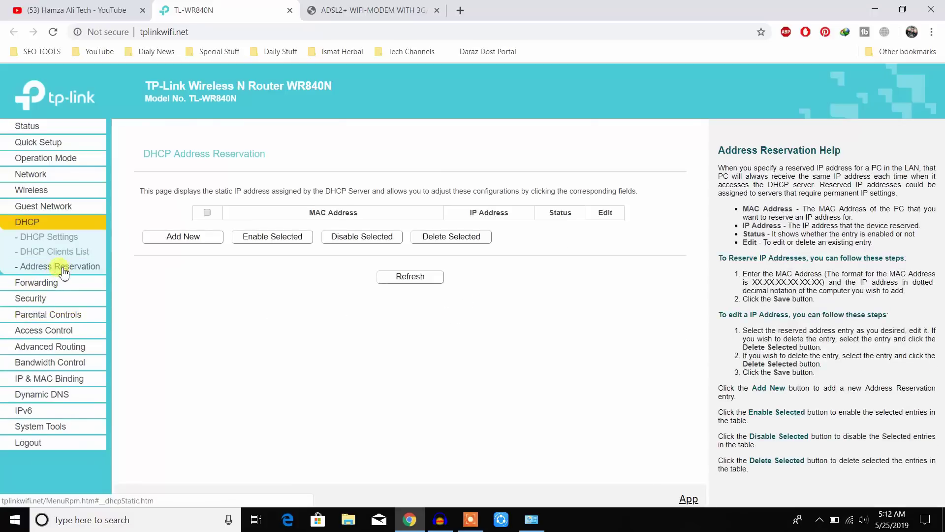
pyautogui.click(55, 257)
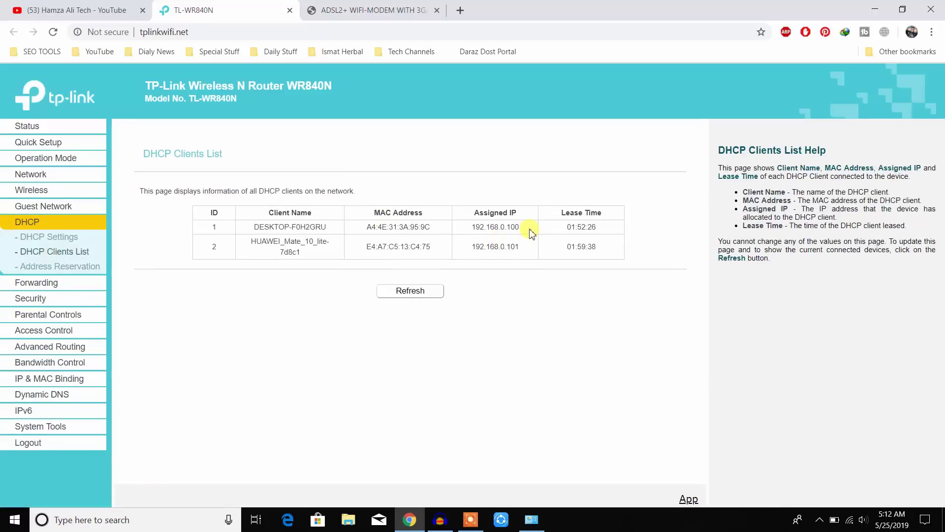
pyautogui.moveTo(517, 227); pyautogui.dragTo(475, 246)
pyautogui.click(482, 255)
# Add a new bandwidth control rule on the TP-Link router with the IP range 192.168.0.101 -- 101
pyautogui.click(54, 363)
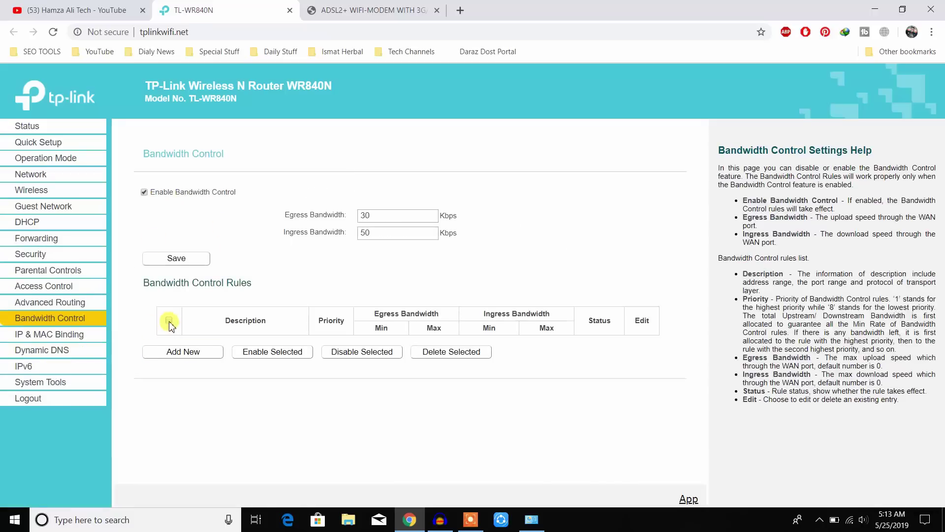
pyautogui.click(179, 357)
pyautogui.click(370, 209)
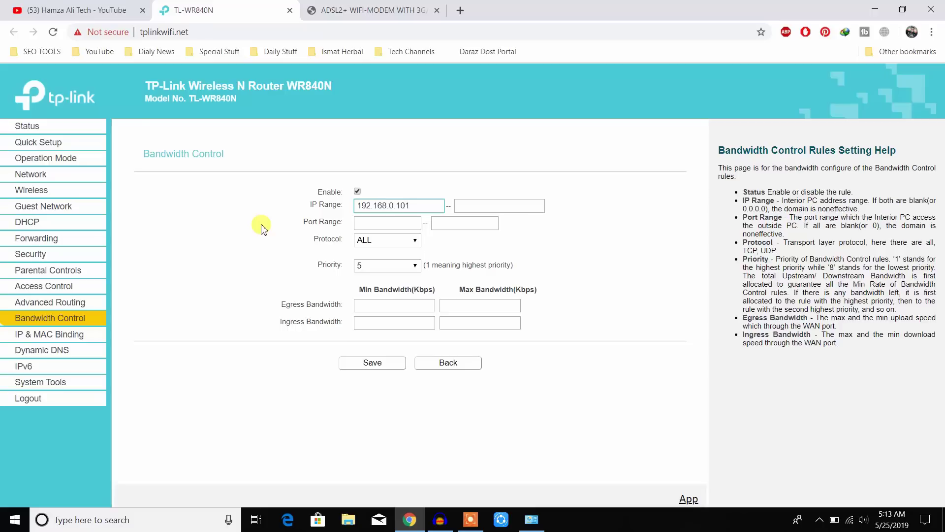
pyautogui.press('Tab')
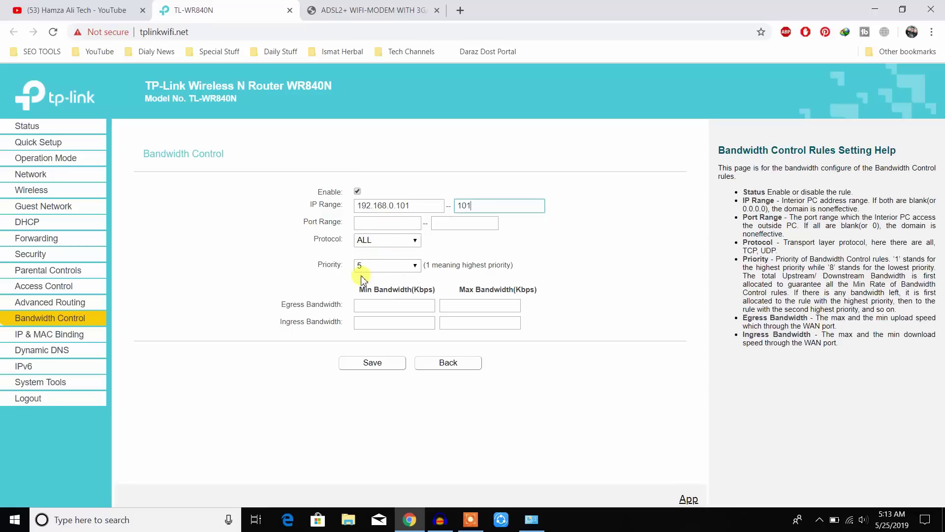
# Set the rule's egress bandwidth to a minimum of 512 Kbps and a maximum of 1024 Kbps
pyautogui.click(370, 303)
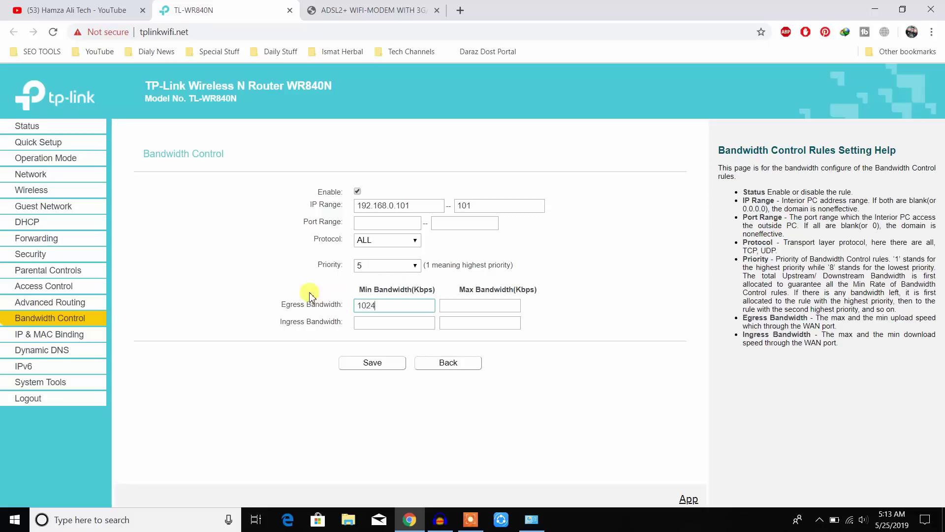
pyautogui.press('Tab')
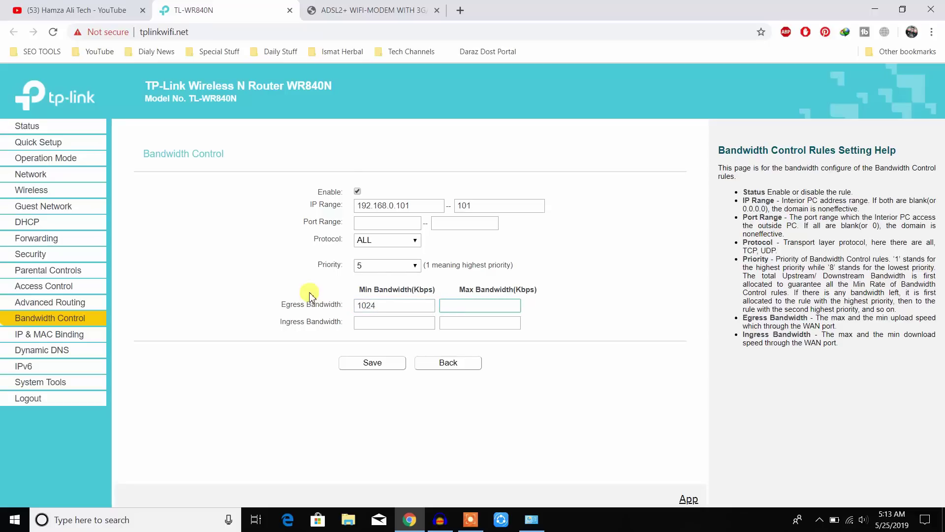
pyautogui.hotkey('shift', 'Tab')
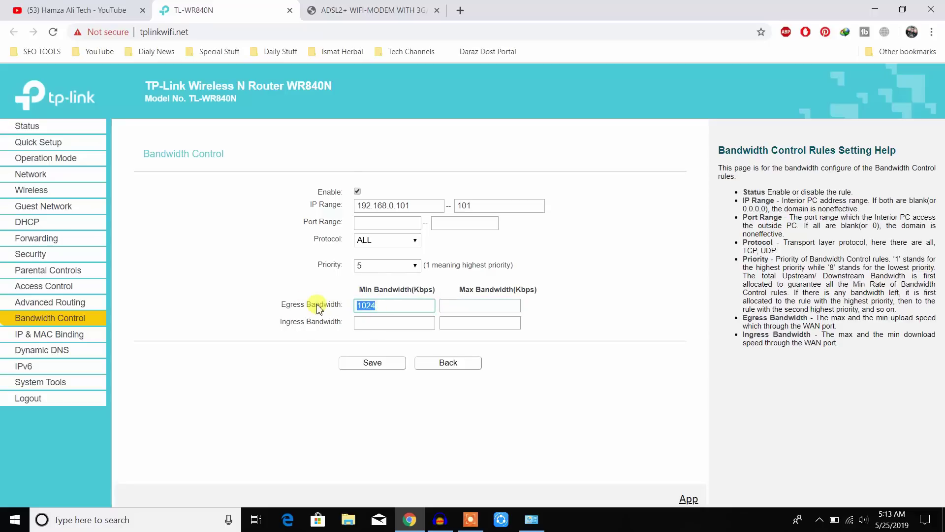
pyautogui.write('512')
pyautogui.press('Tab')
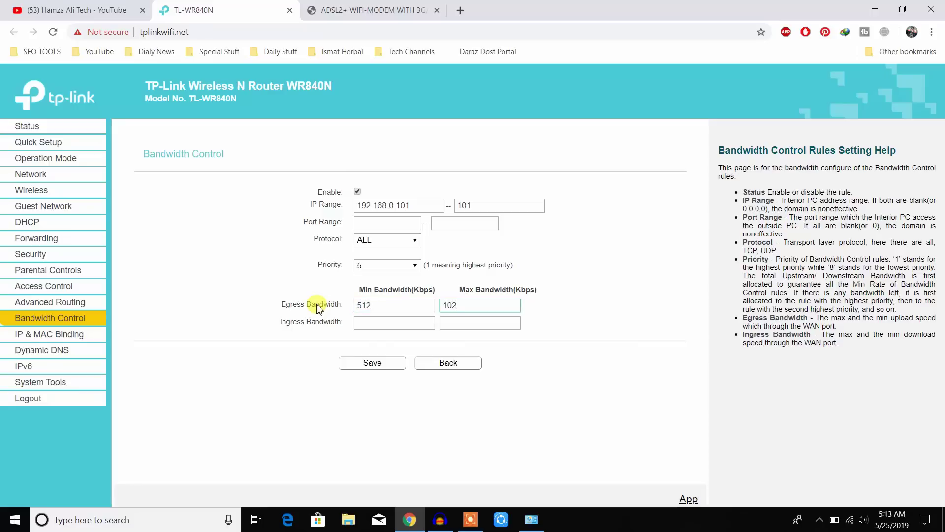
# Set the rule's ingress bandwidth to 512 Kbps minimum and 512 Kbps maximum, and try to save the rule
pyautogui.click(397, 324)
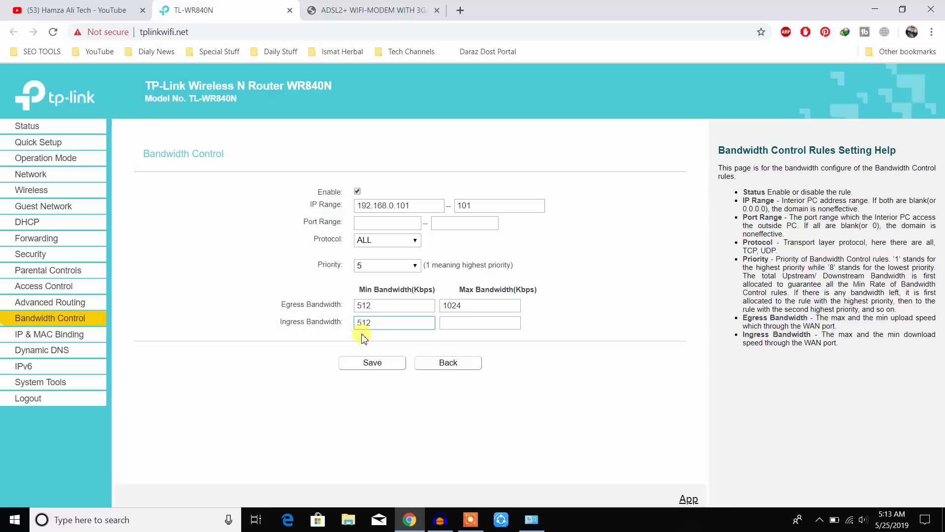
pyautogui.press('Tab')
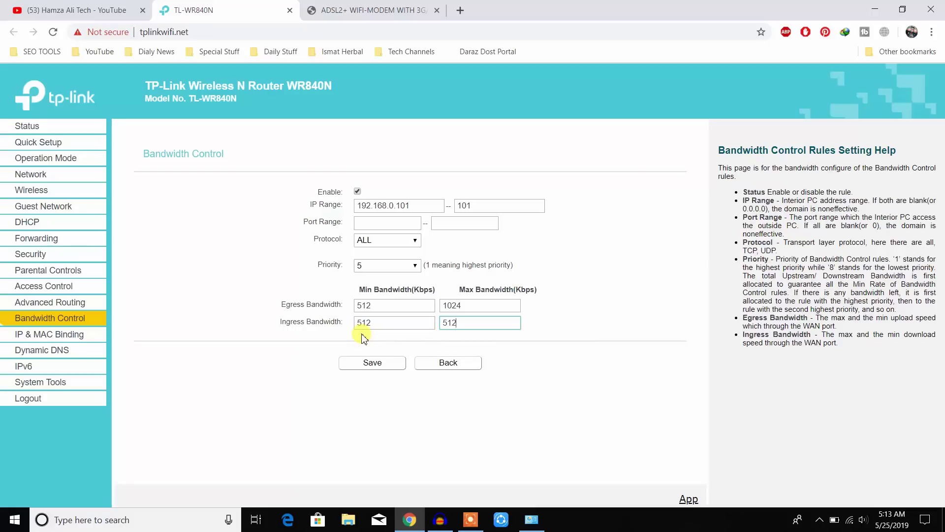
pyautogui.click(373, 366)
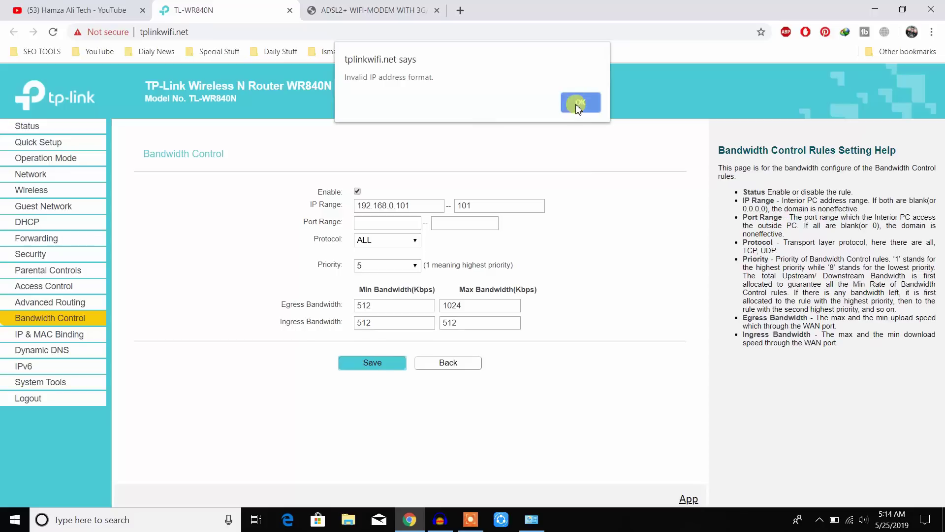
pyautogui.click(578, 106)
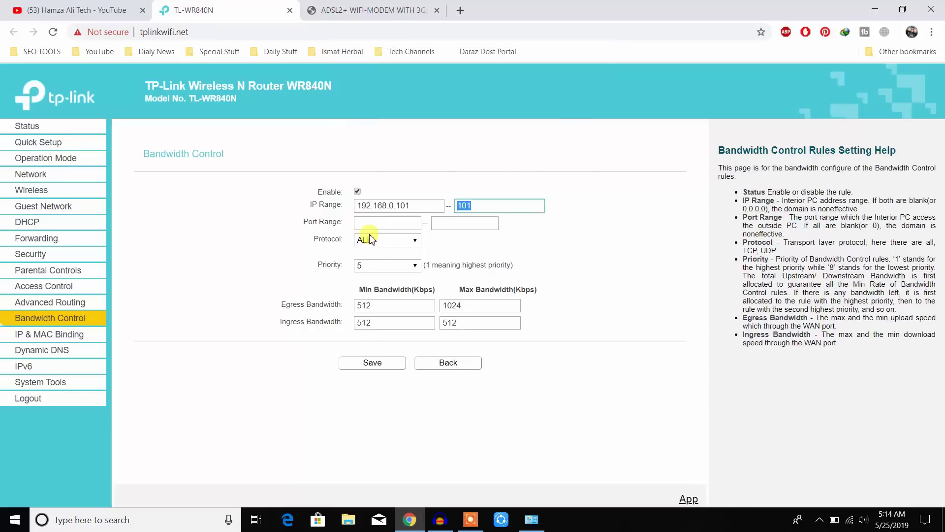
pyautogui.click(176, 256)
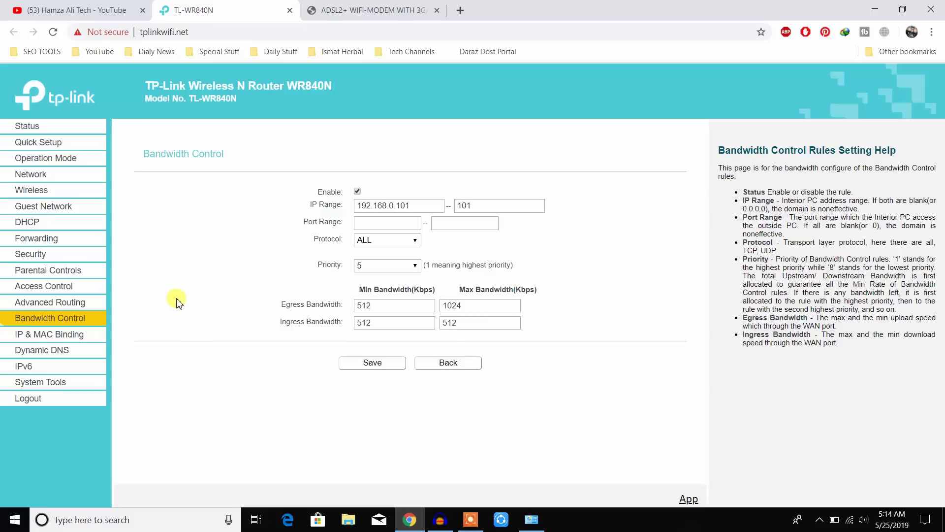
# View the TP-Link router's Wireless MAC Filtering settings, and highlight the second station's MAC address in Wireless Statistics
pyautogui.click(32, 194)
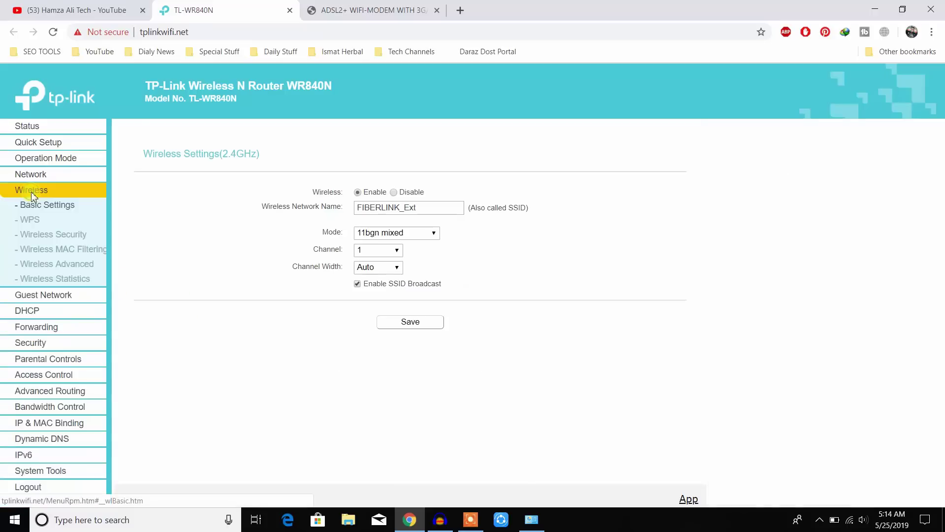
pyautogui.click(65, 250)
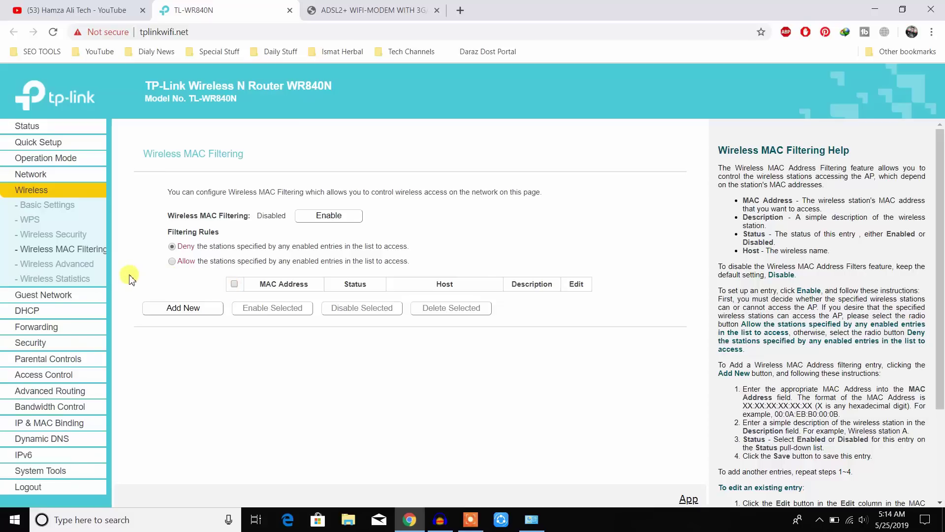
pyautogui.click(74, 279)
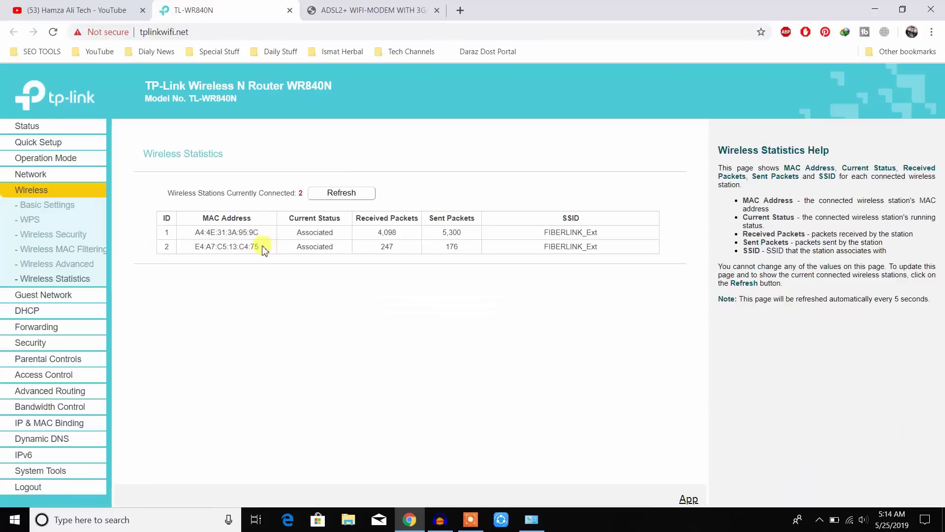
pyautogui.moveTo(263, 247); pyautogui.dragTo(195, 246)
# Return to Wireless MAC Filtering, view the form for a new filtering entry, and leave it without saving
pyautogui.click(80, 251)
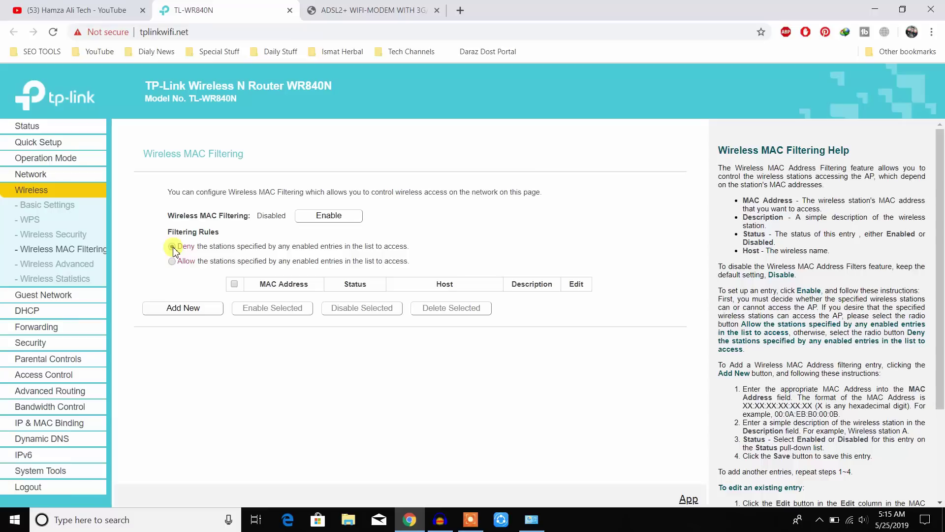
pyautogui.click(183, 307)
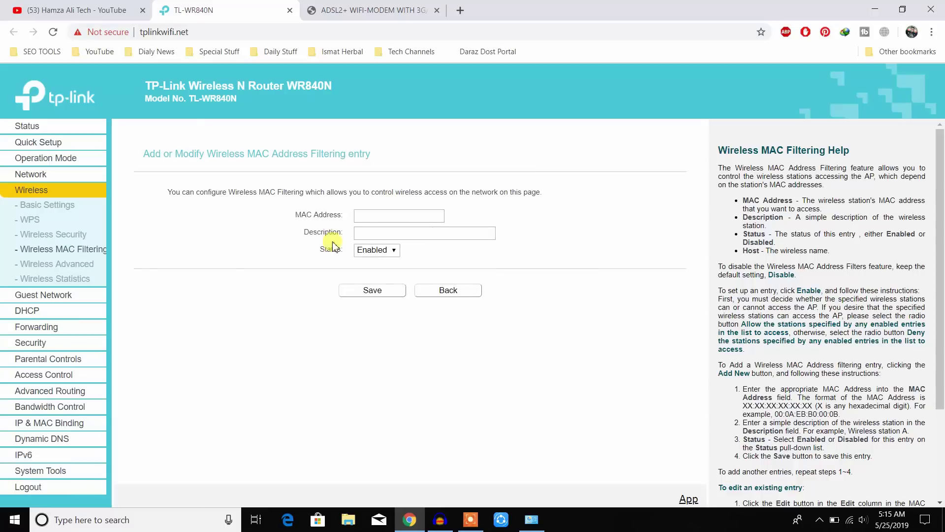
pyautogui.click(448, 292)
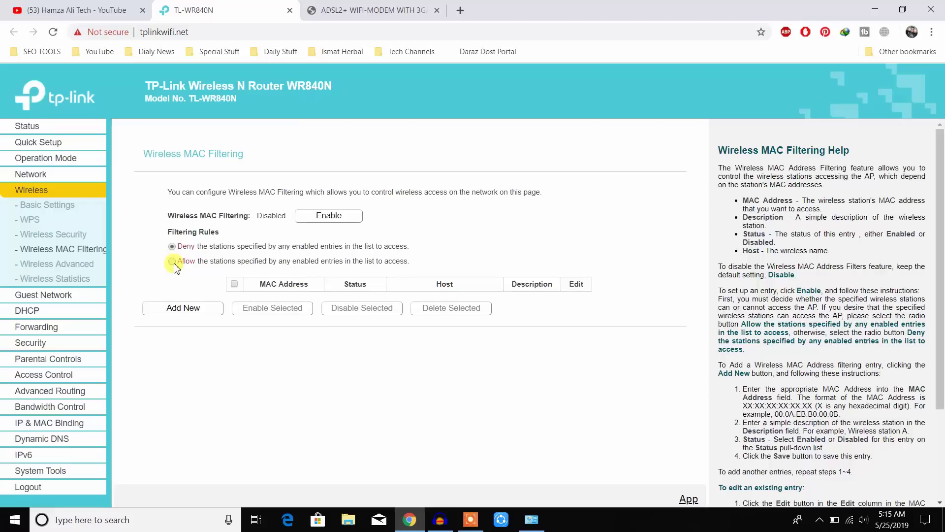
# Review the PTCL modem's Bandwidth Control page and return to the TP-Link router's Wireless MAC Filtering page
pyautogui.click(344, 10)
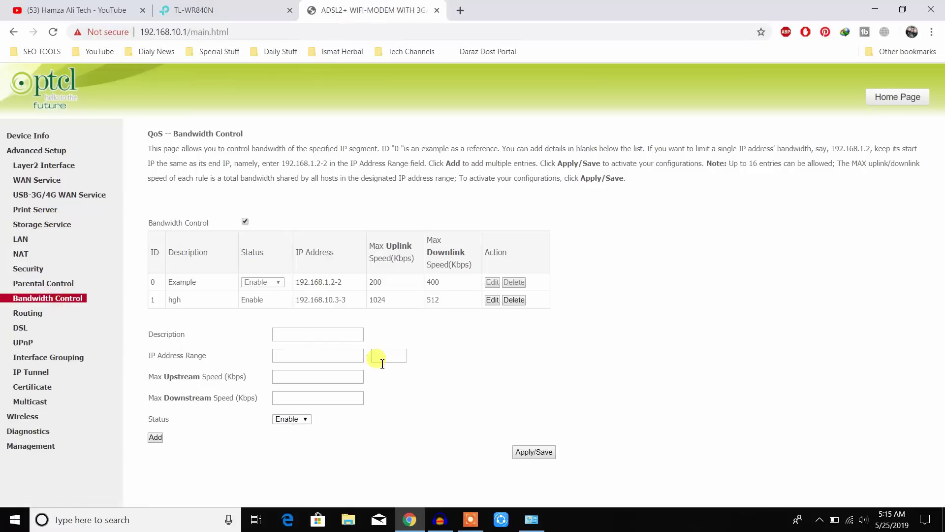
pyautogui.click(232, 6)
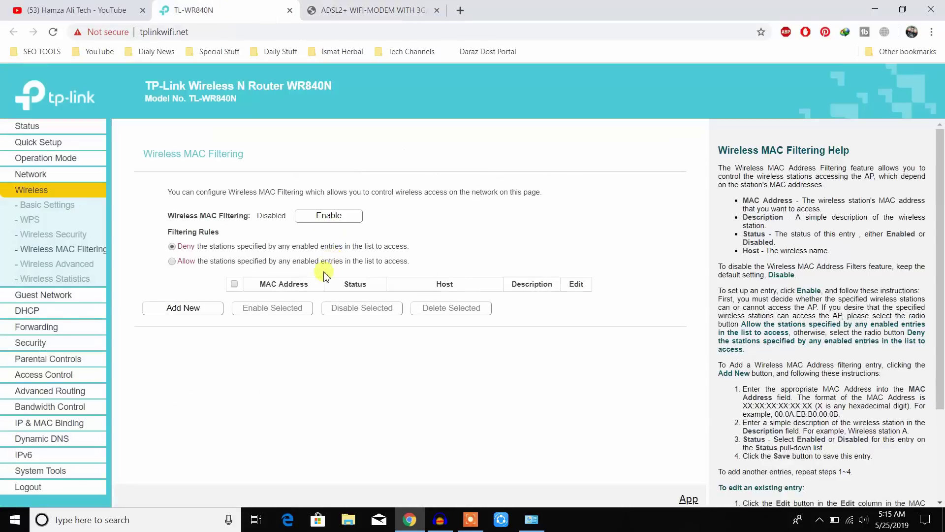